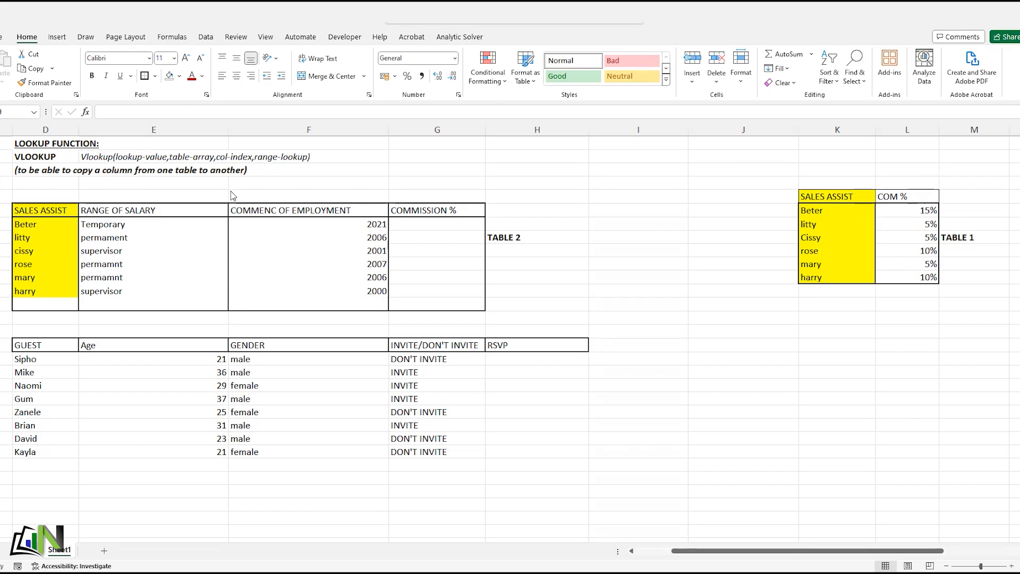
{"action": "left_click", "coordinate": [435, 227]}
{"action": "left_click", "coordinate": [434, 228]}
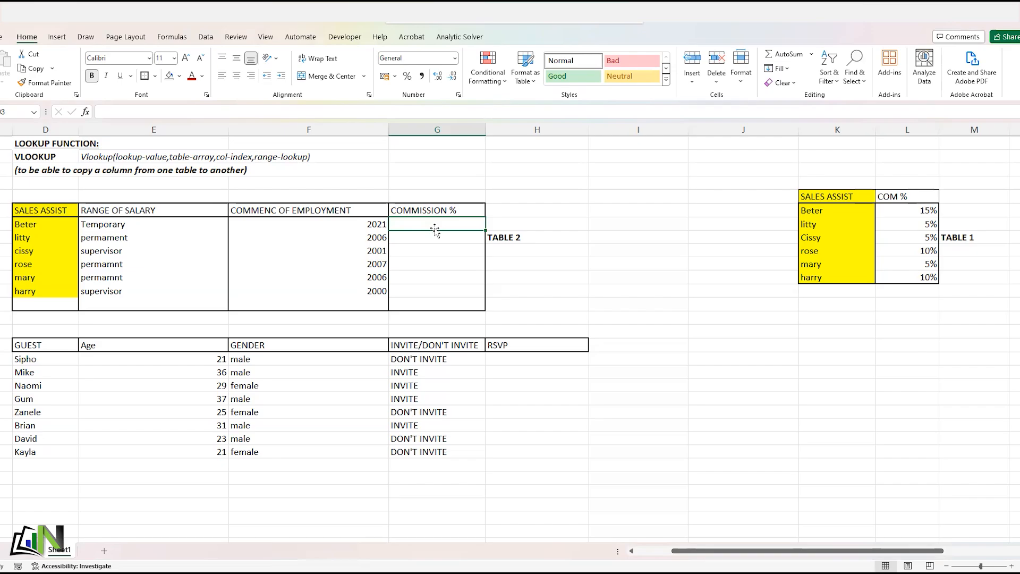
{"action": "left_click", "coordinate": [956, 238]}
{"action": "left_click", "coordinate": [553, 235]}
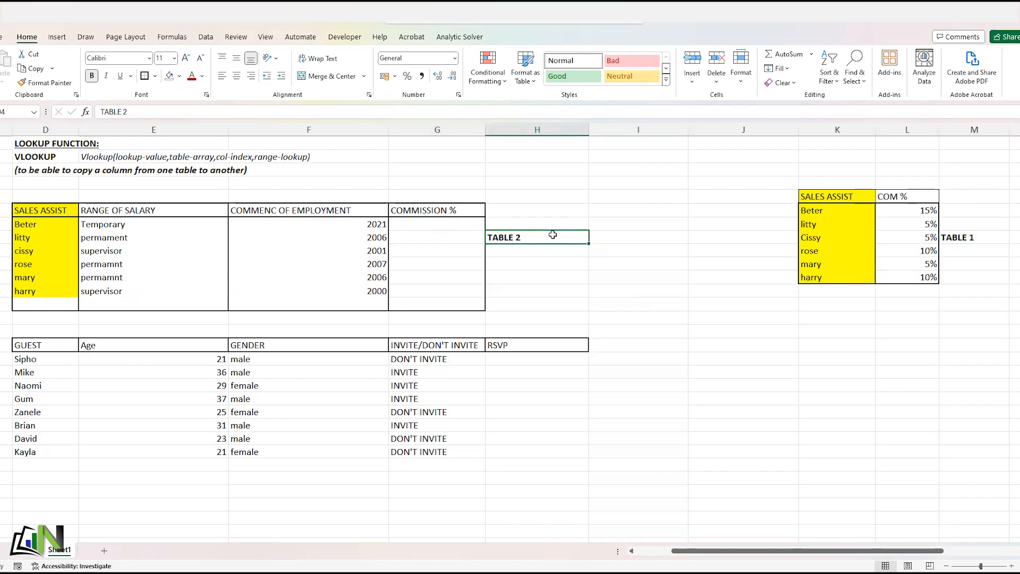
{"action": "left_click", "coordinate": [782, 377]}
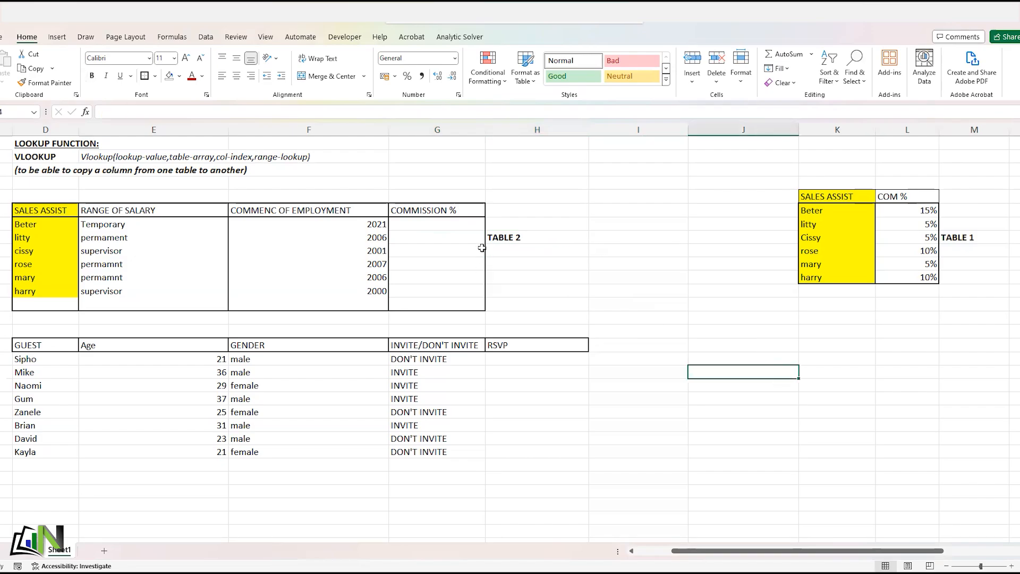
Step: Start a VLOOKUP formula in the first Commission % cell of Table 2, with D103 as lookup value and K102:L107 as table array
{"action": "left_click", "coordinate": [471, 226]}
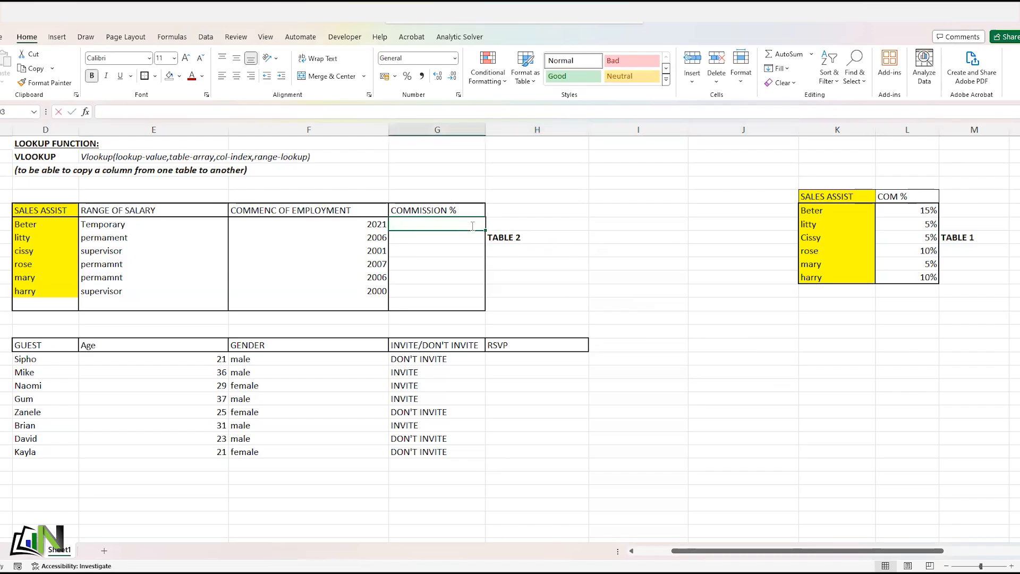
{"action": "type", "text": "="}
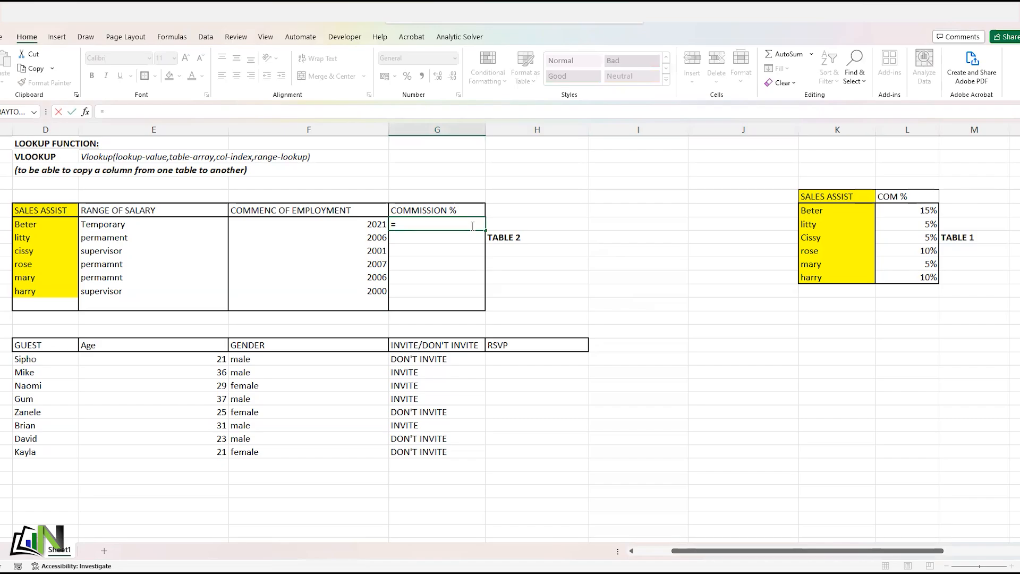
{"action": "type", "text": "VLOOKUP"}
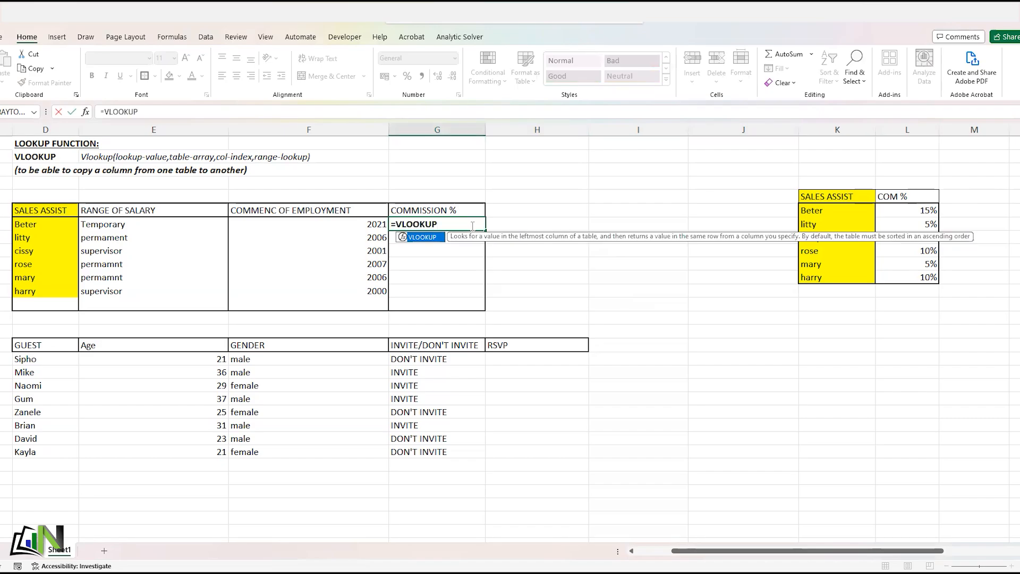
{"action": "type", "text": "("}
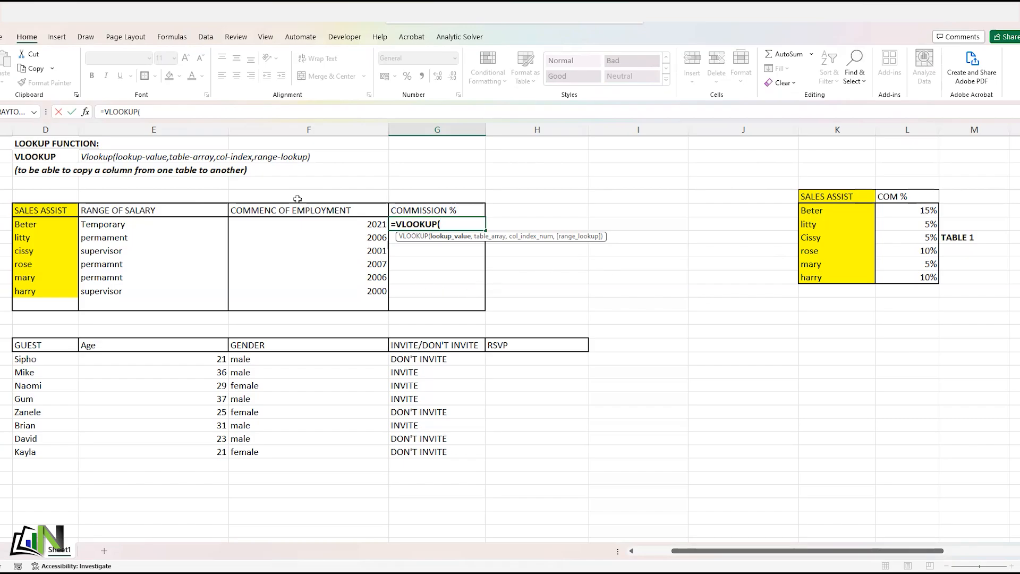
{"action": "left_click", "coordinate": [49, 226]}
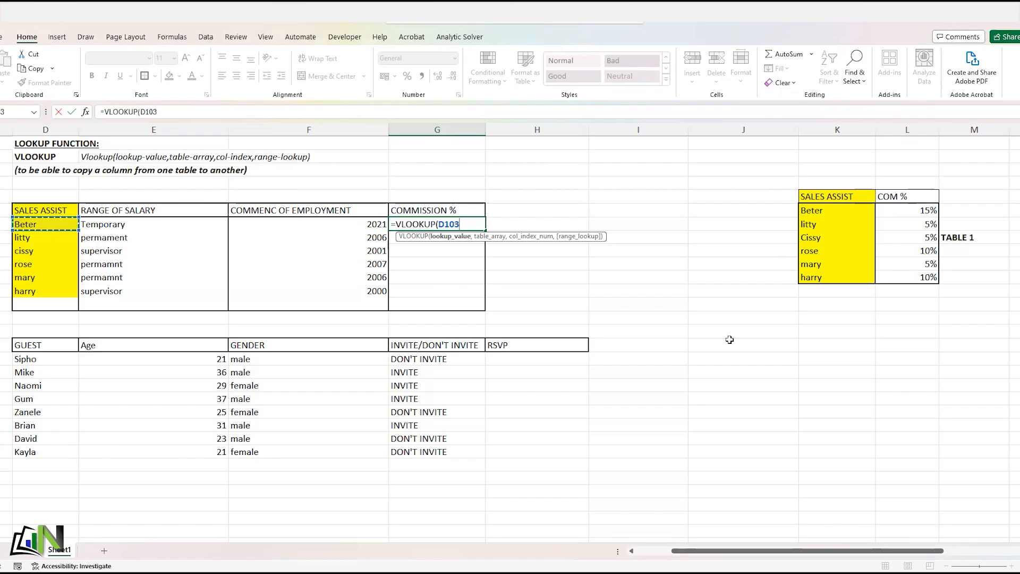
{"action": "type", "text": ","}
{"action": "left_click", "coordinate": [835, 211]}
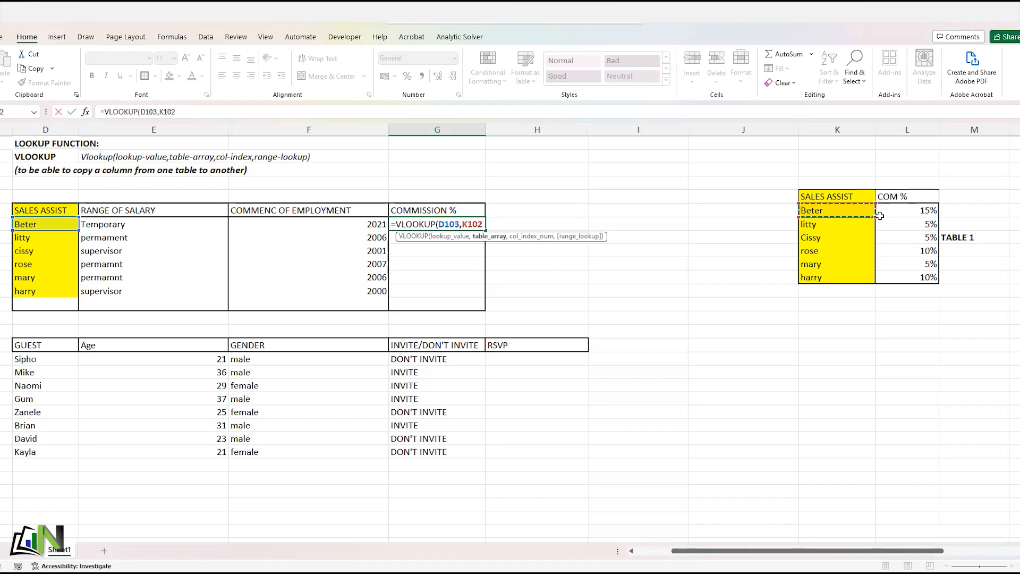
{"action": "left_click_drag", "start_coordinate": [879, 215], "coordinate": [929, 277]}
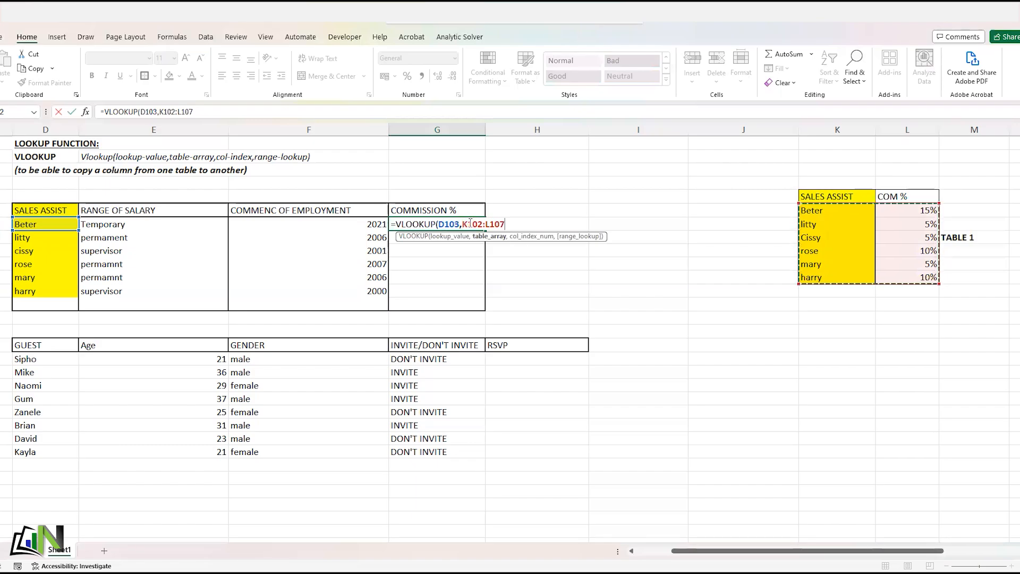
Step: Make the table array in the VLOOKUP formula absolute as $K$102:$L$107
{"action": "left_click", "coordinate": [463, 224]}
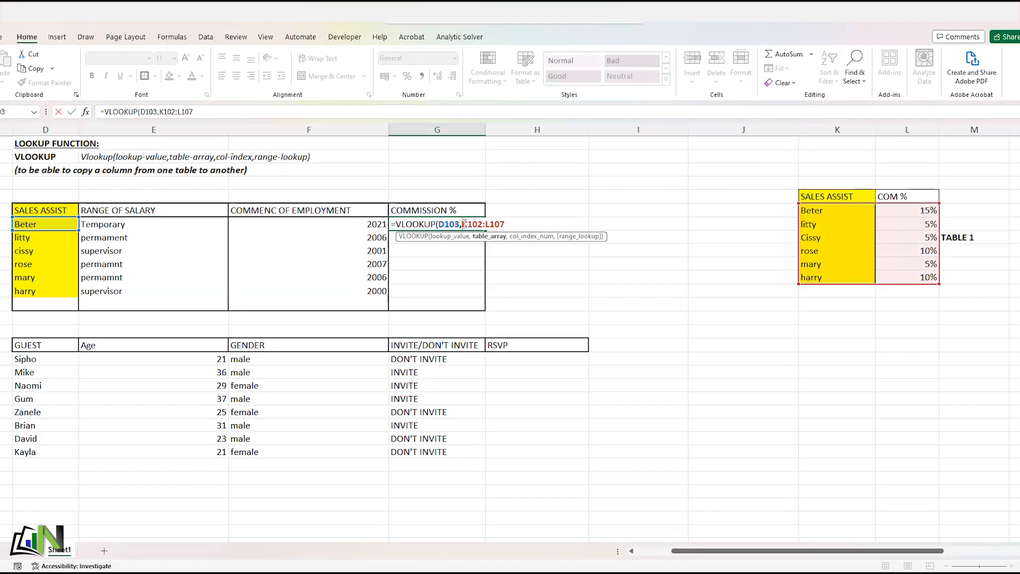
{"action": "type", "text": "$"}
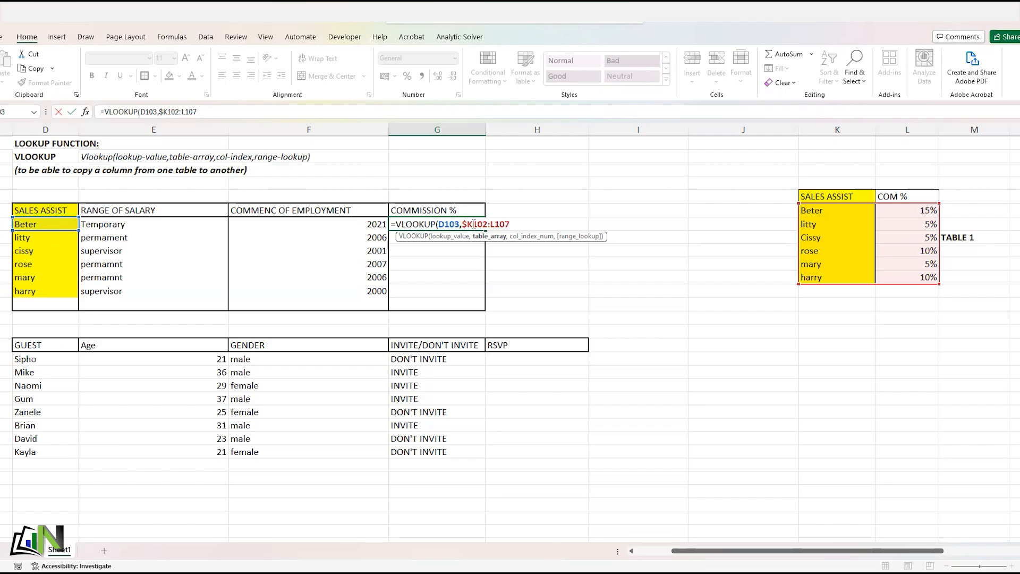
{"action": "left_click", "coordinate": [474, 224]}
{"action": "type", "text": "$"}
{"action": "left_click", "coordinate": [497, 224]}
{"action": "type", "text": "$"}
{"action": "left_click", "coordinate": [505, 224]}
{"action": "type", "text": "$107"}
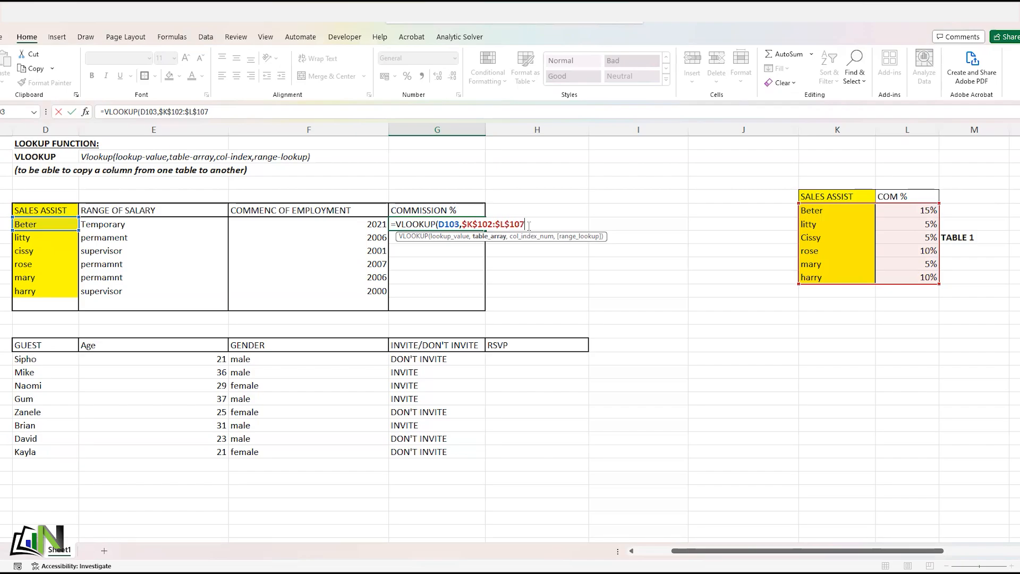
Step: Complete the VLOOKUP formula with column index 2 and FALSE for an exact match, and enter it
{"action": "type", "text": ",2"}
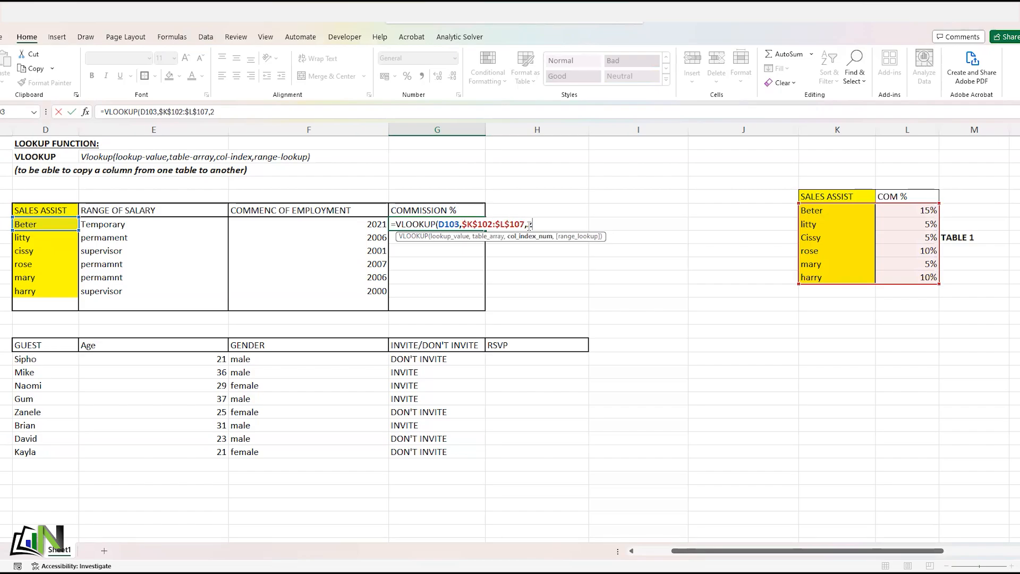
{"action": "type", "text": ","}
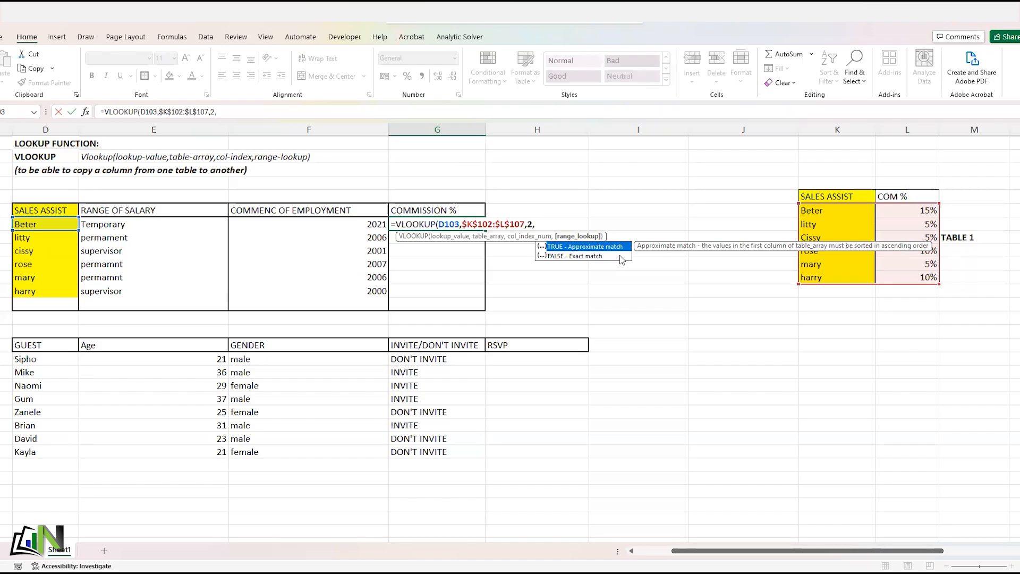
{"action": "type", "text": "FALSE)"}
{"action": "key", "text": "Return"}
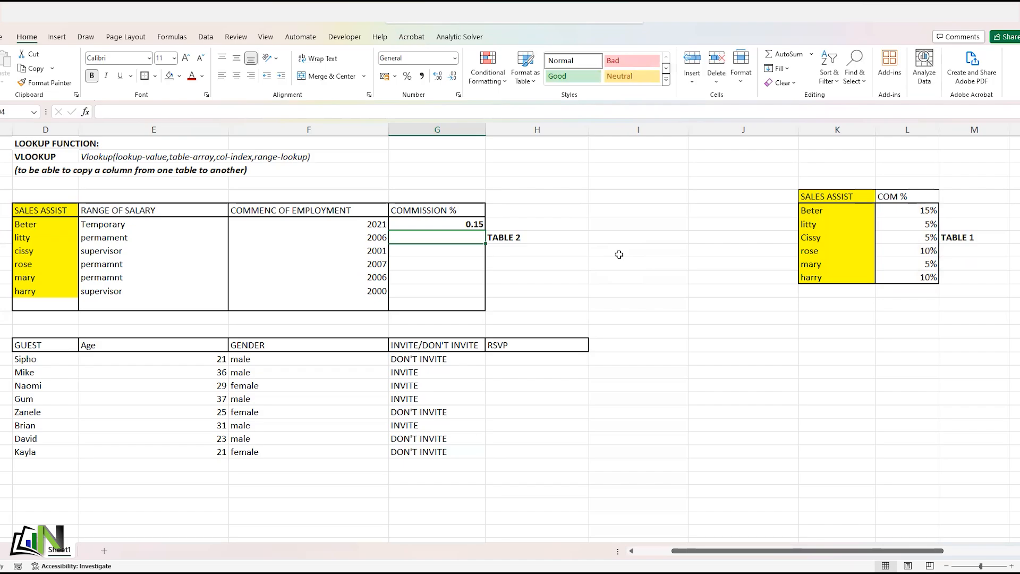
Step: Fill the VLOOKUP formula down the Commission % column to the last sales assistant in Table 2
{"action": "left_click", "coordinate": [472, 221]}
{"action": "left_click_drag", "start_coordinate": [484, 230], "coordinate": [478, 294]}
{"action": "left_click", "coordinate": [596, 281]}
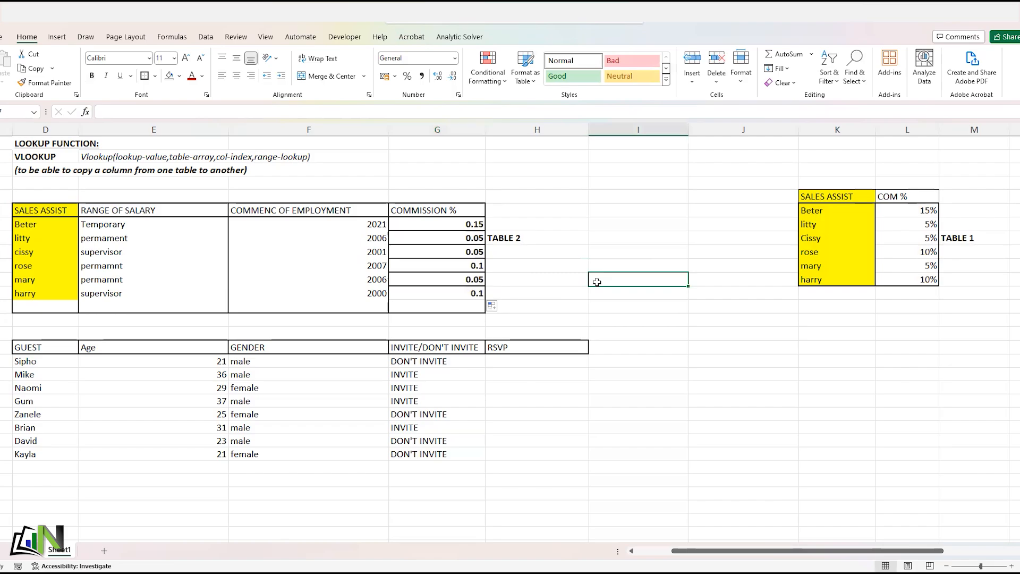
Step: Format all the filled Commission % cells in Table 2 as Percentage
{"action": "left_click", "coordinate": [459, 226]}
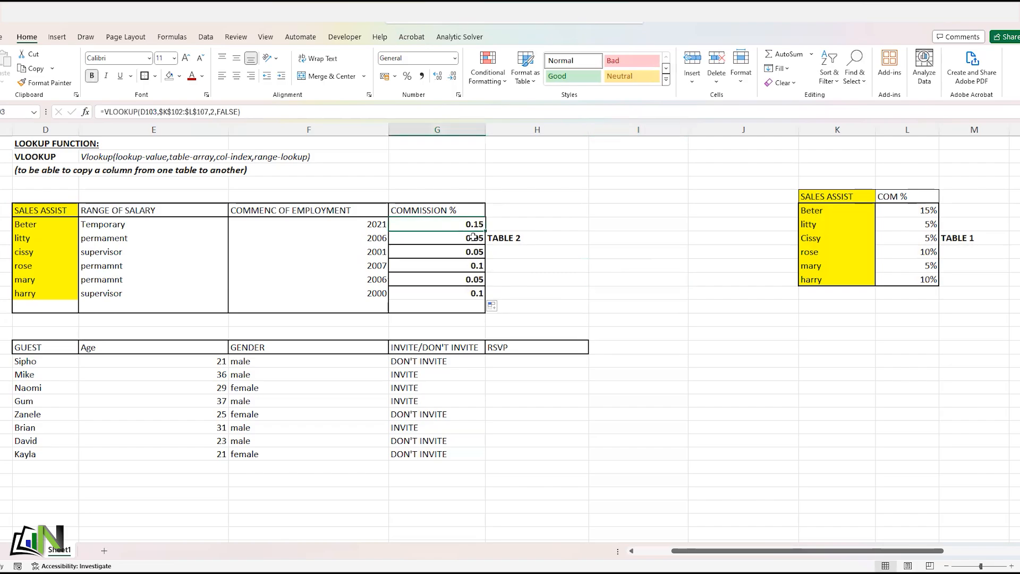
{"action": "left_click_drag", "start_coordinate": [474, 226], "coordinate": [477, 297]}
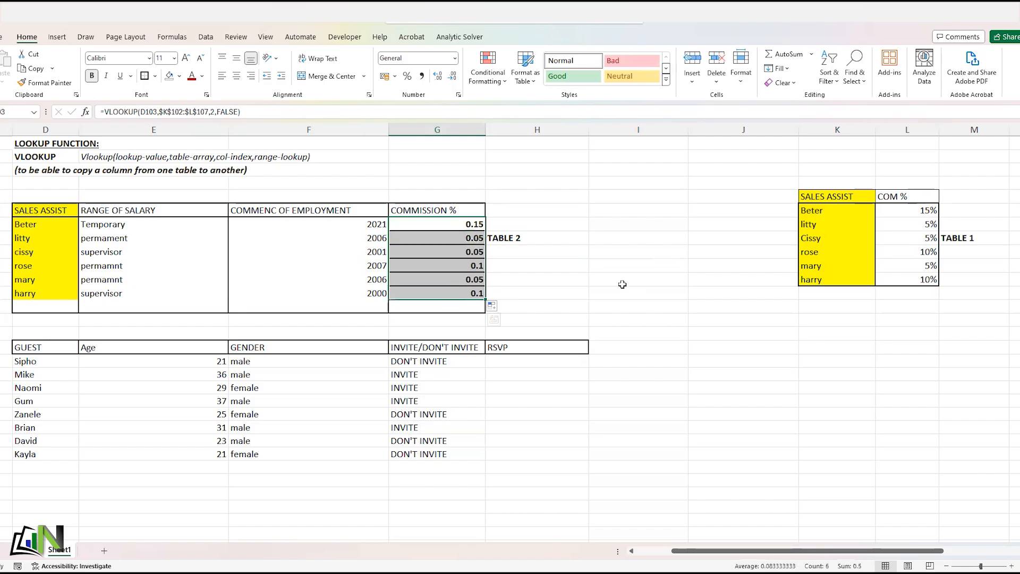
{"action": "left_click", "coordinate": [596, 280]}
{"action": "left_click_drag", "start_coordinate": [462, 227], "coordinate": [472, 297]}
{"action": "left_click", "coordinate": [456, 58]}
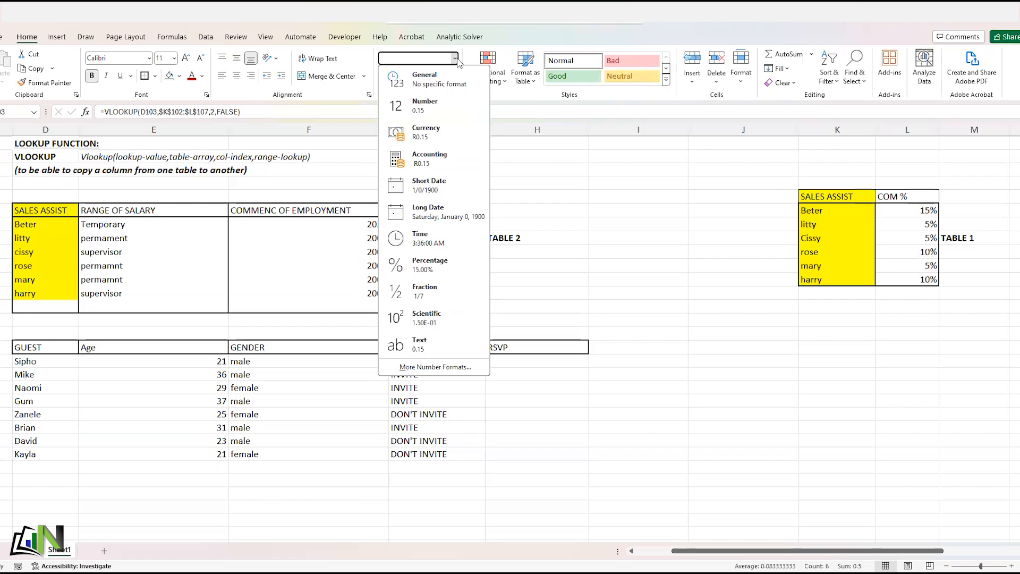
{"action": "left_click", "coordinate": [422, 264]}
{"action": "left_click", "coordinate": [592, 257]}
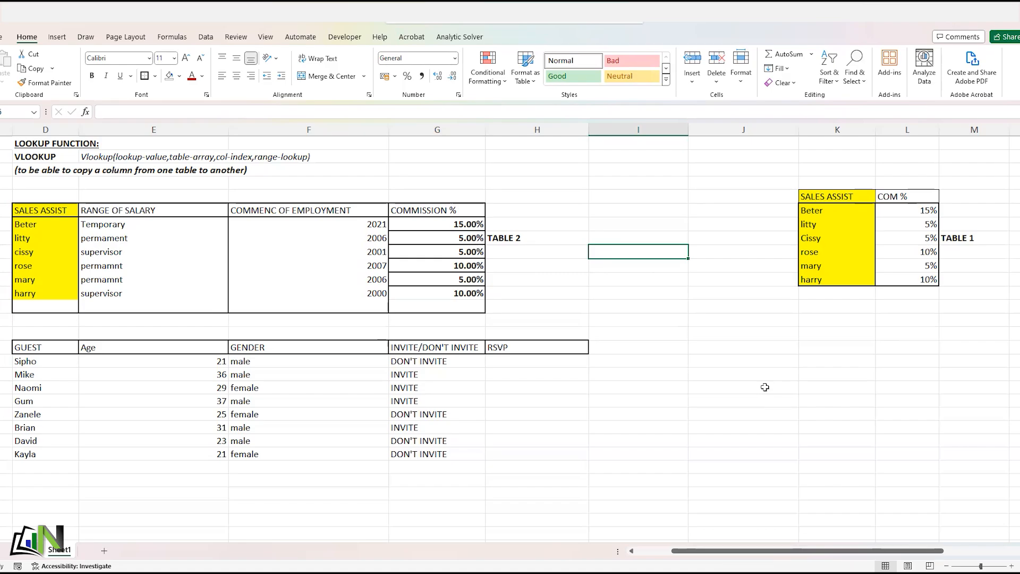
Step: Compare the wedding anniversary guest list and its RSVP column with the guest table below the lookup section
{"action": "scroll", "coordinate": [763, 389], "scroll_direction": "up", "scroll_amount": 2}
{"action": "scroll", "coordinate": [763, 390], "scroll_direction": "up", "scroll_amount": 7}
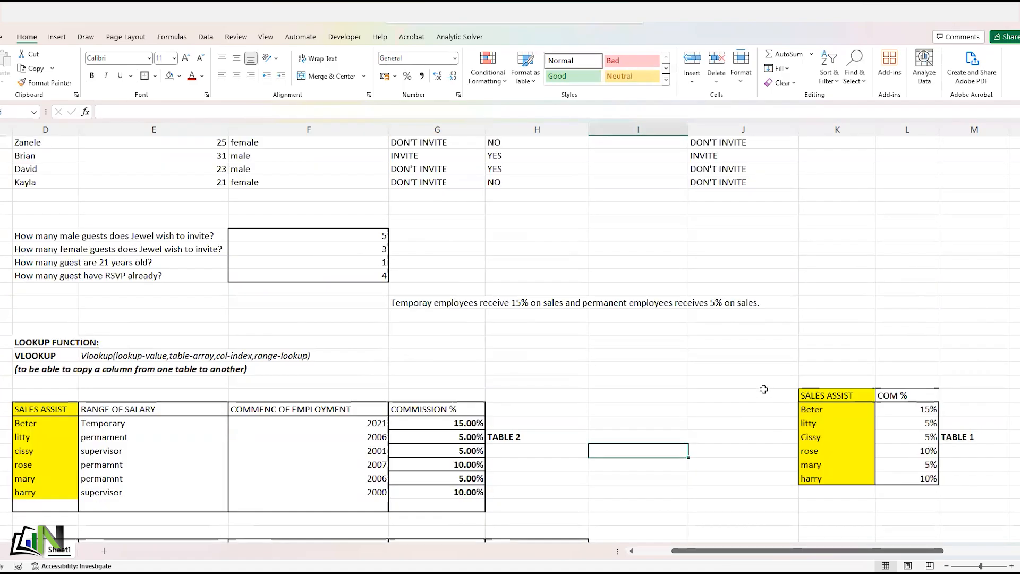
{"action": "scroll", "coordinate": [763, 390], "scroll_direction": "up", "scroll_amount": 3}
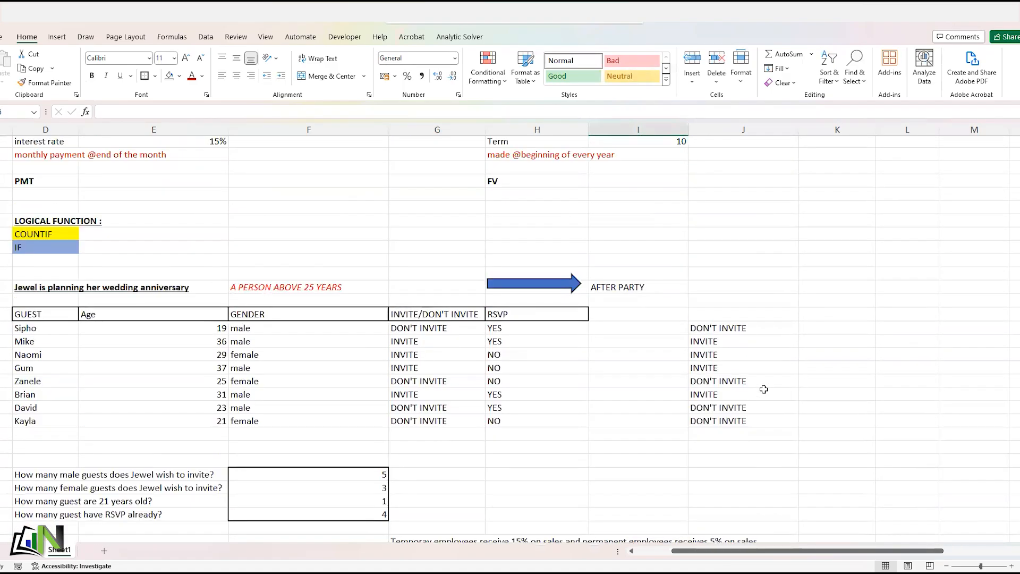
{"action": "scroll", "coordinate": [763, 389], "scroll_direction": "down", "scroll_amount": 3}
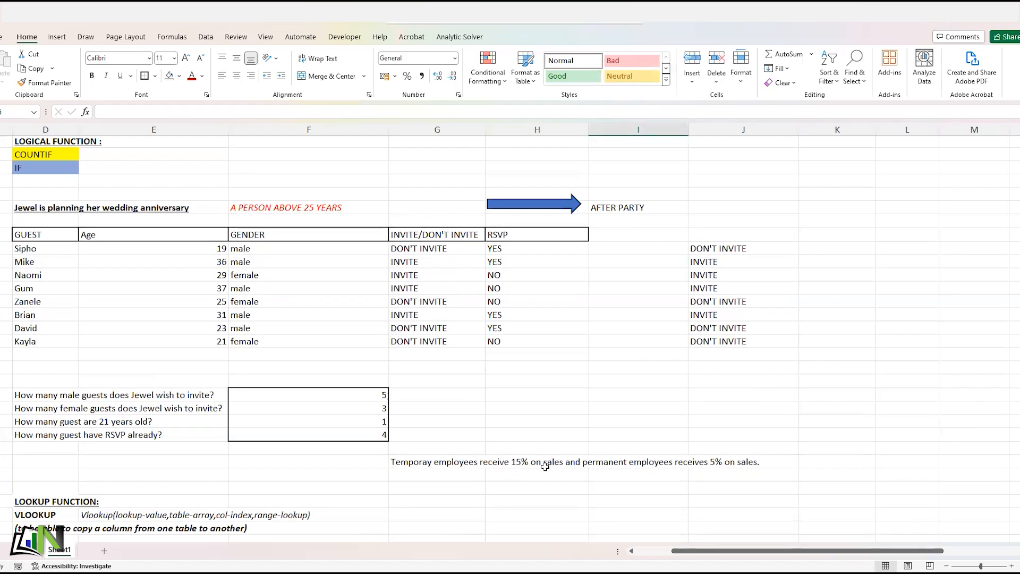
{"action": "scroll", "coordinate": [672, 362], "scroll_direction": "down", "scroll_amount": 2}
{"action": "scroll", "coordinate": [672, 362], "scroll_direction": "down", "scroll_amount": 9}
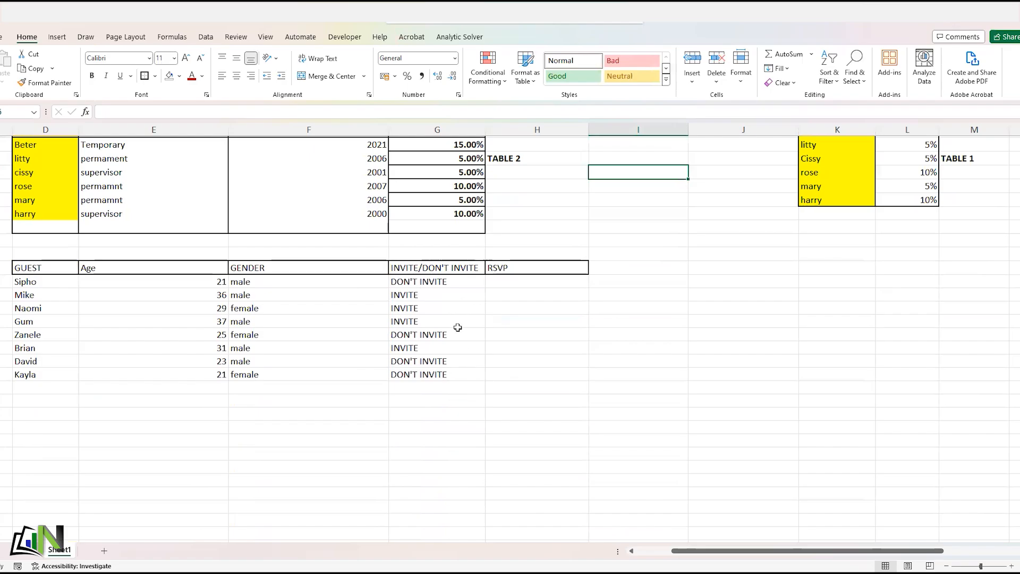
{"action": "scroll", "coordinate": [586, 280], "scroll_direction": "up", "scroll_amount": 9}
{"action": "scroll", "coordinate": [607, 254], "scroll_direction": "down", "scroll_amount": 5}
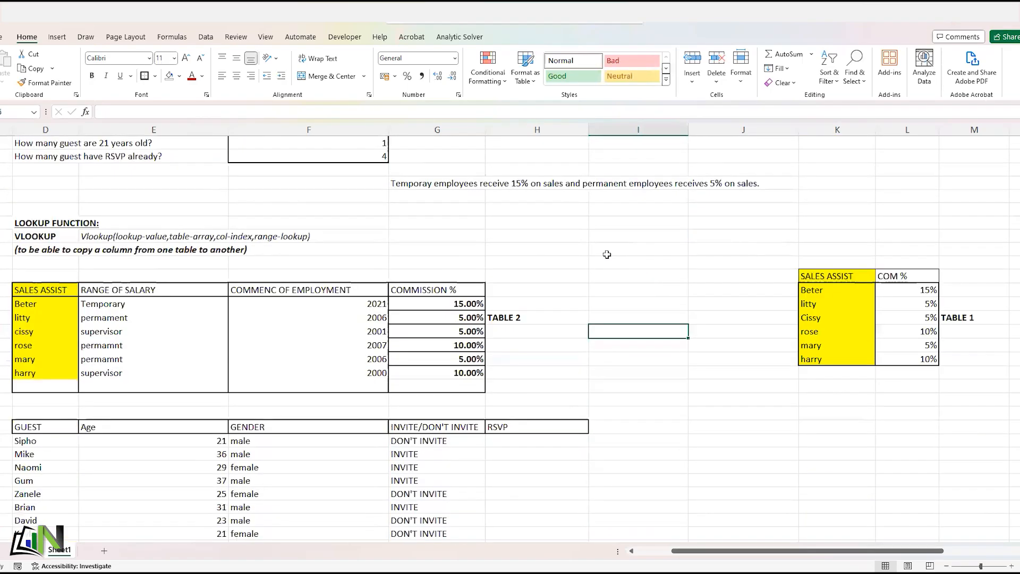
{"action": "scroll", "coordinate": [607, 254], "scroll_direction": "down", "scroll_amount": 4}
{"action": "scroll", "coordinate": [666, 329], "scroll_direction": "up", "scroll_amount": 5}
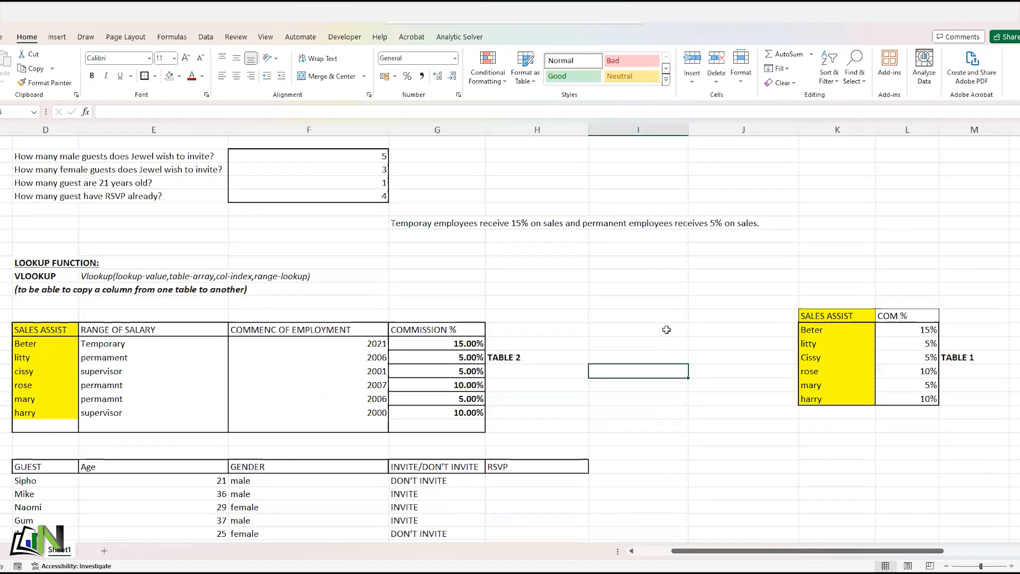
{"action": "scroll", "coordinate": [666, 330], "scroll_direction": "up", "scroll_amount": 4}
{"action": "scroll", "coordinate": [600, 312], "scroll_direction": "up", "scroll_amount": 1}
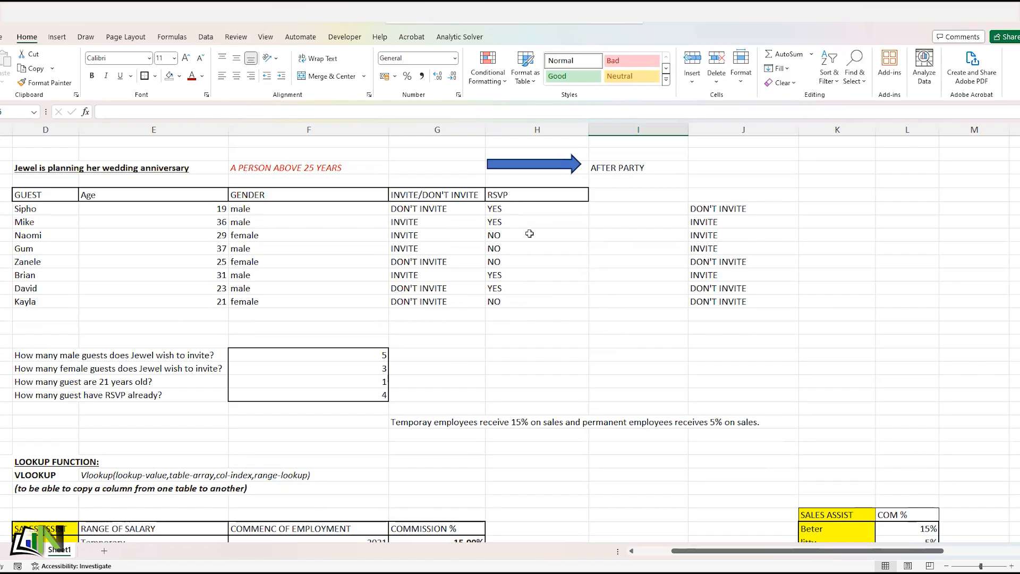
{"action": "scroll", "coordinate": [540, 237], "scroll_direction": "down", "scroll_amount": 4}
{"action": "scroll", "coordinate": [539, 238], "scroll_direction": "down", "scroll_amount": 7}
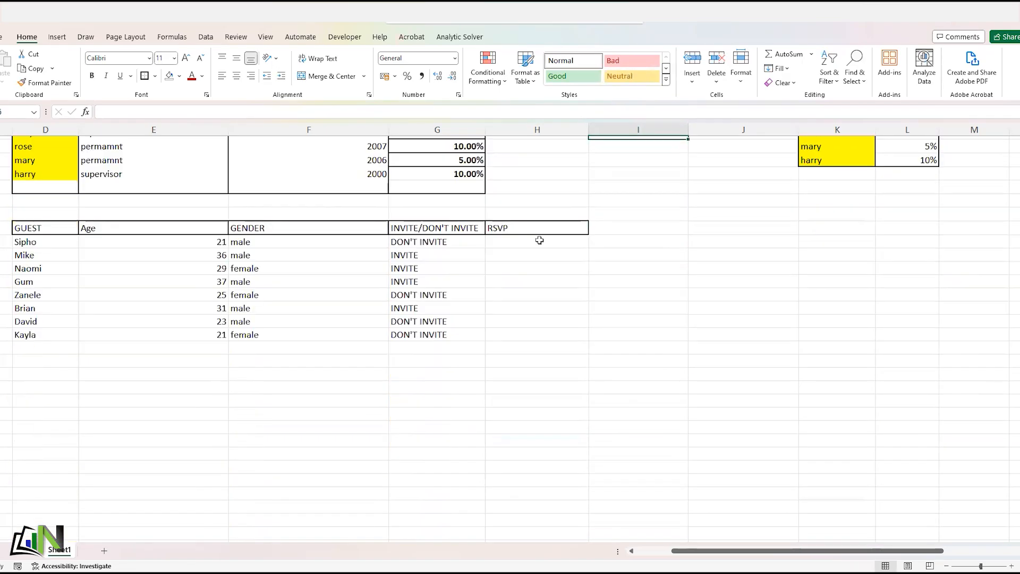
Step: Start a VLOOKUP formula in the first RSVP cell of the lower guest table, using guest cell D113 as the lookup value
{"action": "left_click", "coordinate": [537, 244]}
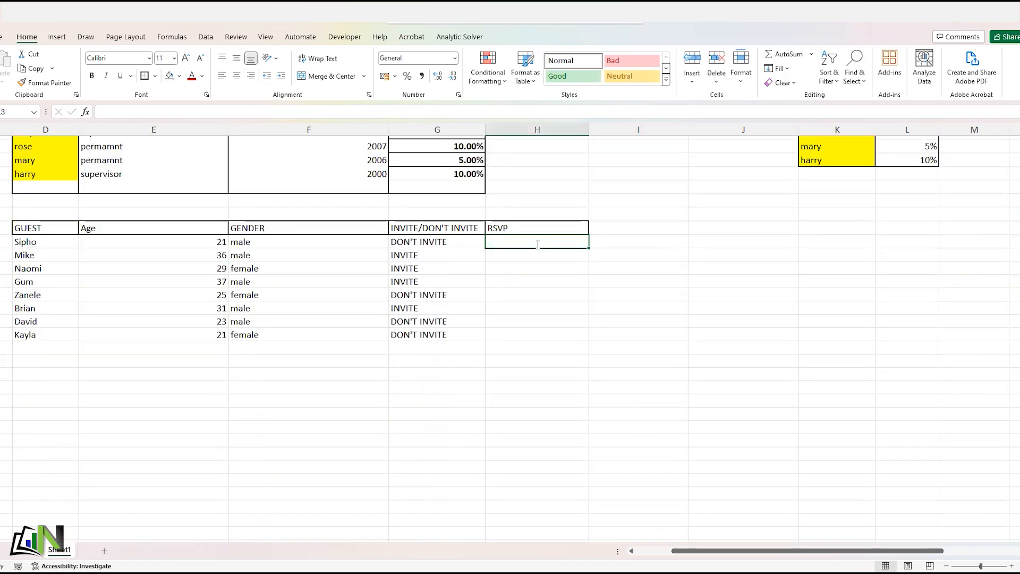
{"action": "type", "text": "="}
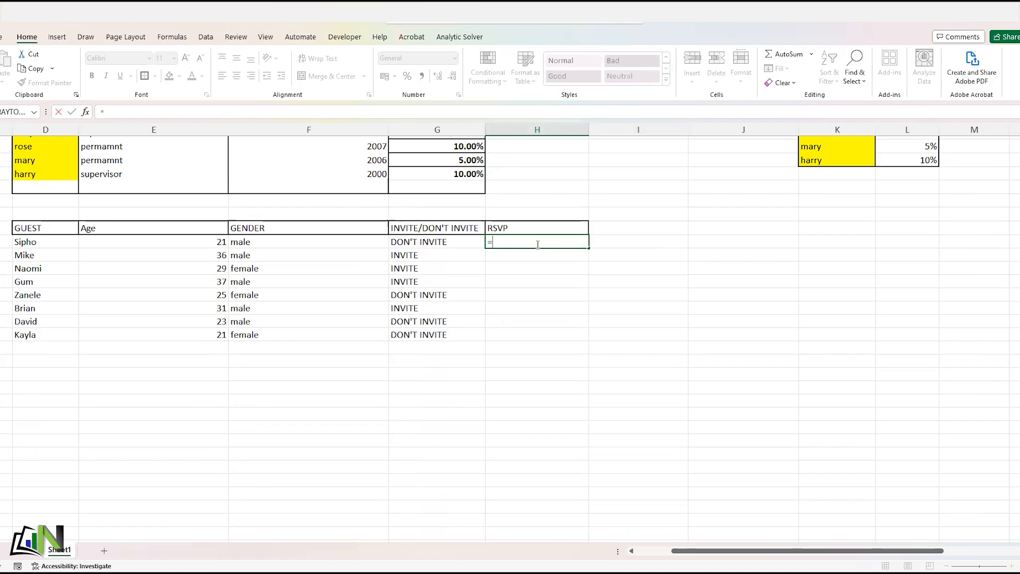
{"action": "type", "text": "VLOOOK"}
{"action": "key", "text": "BackSpace"}
{"action": "key", "text": "BackSpace"}
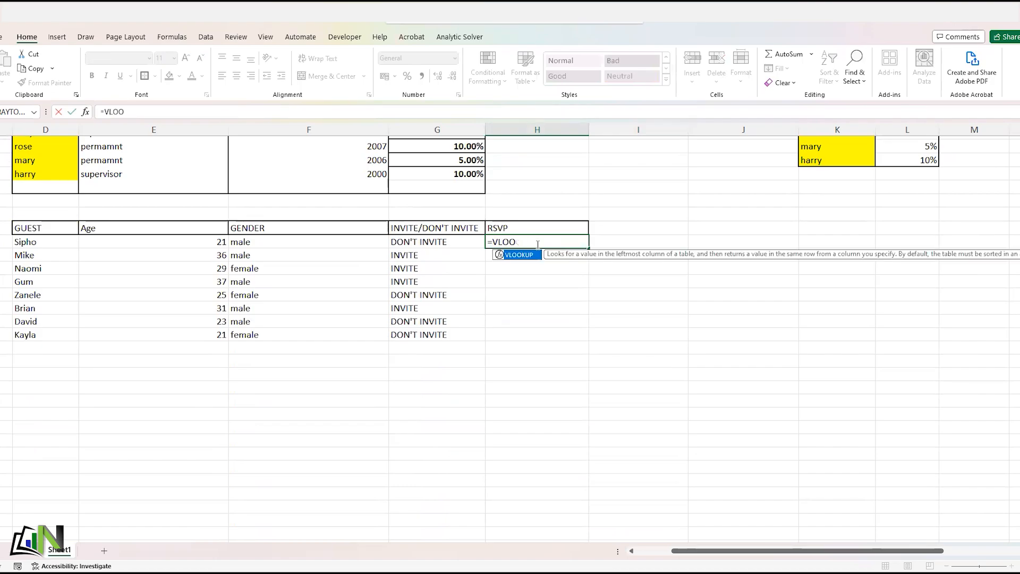
{"action": "type", "text": "KUP("}
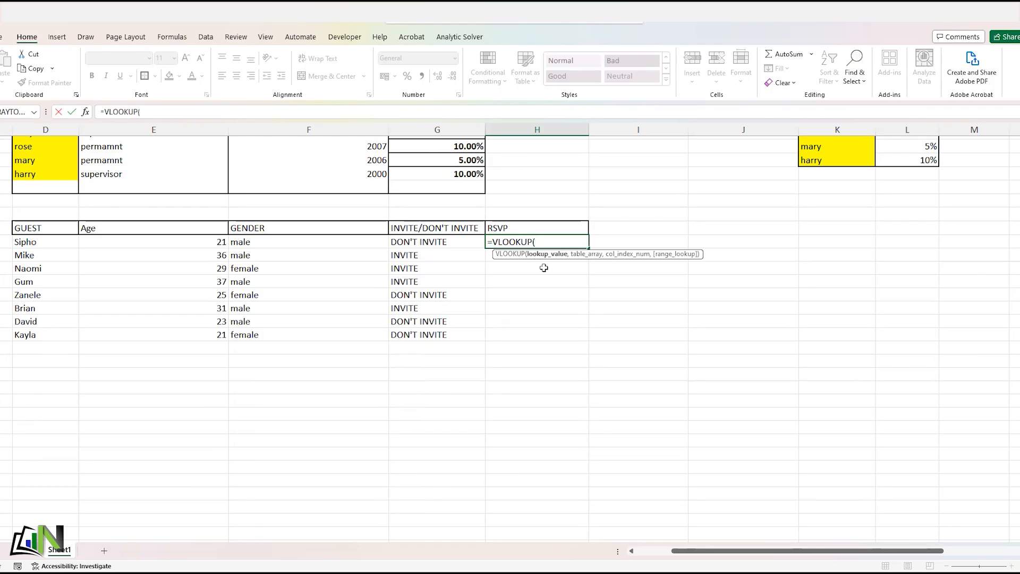
{"action": "scroll", "coordinate": [544, 268], "scroll_direction": "up", "scroll_amount": 2}
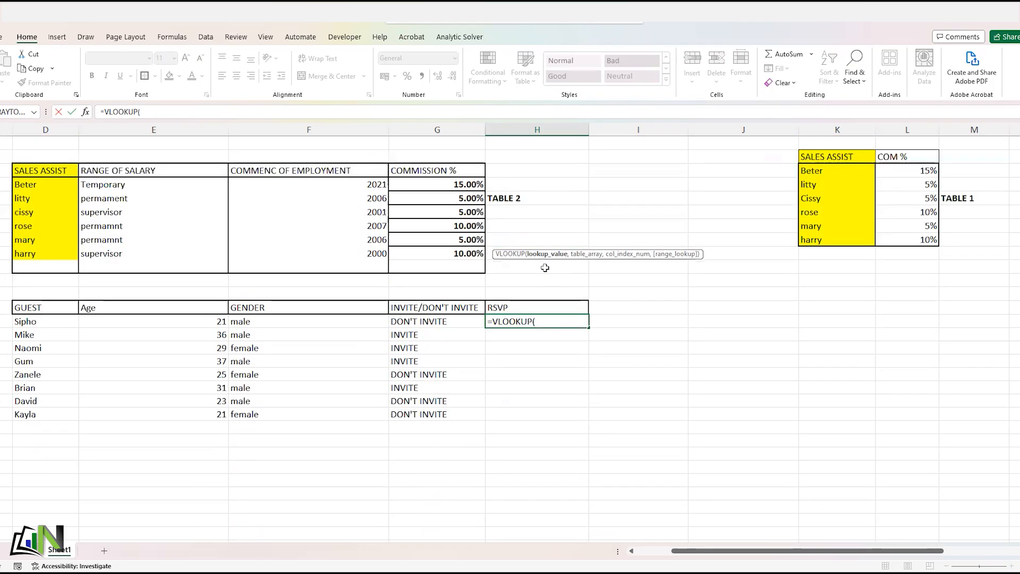
{"action": "scroll", "coordinate": [544, 268], "scroll_direction": "up", "scroll_amount": 9}
{"action": "scroll", "coordinate": [550, 270], "scroll_direction": "down", "scroll_amount": 4}
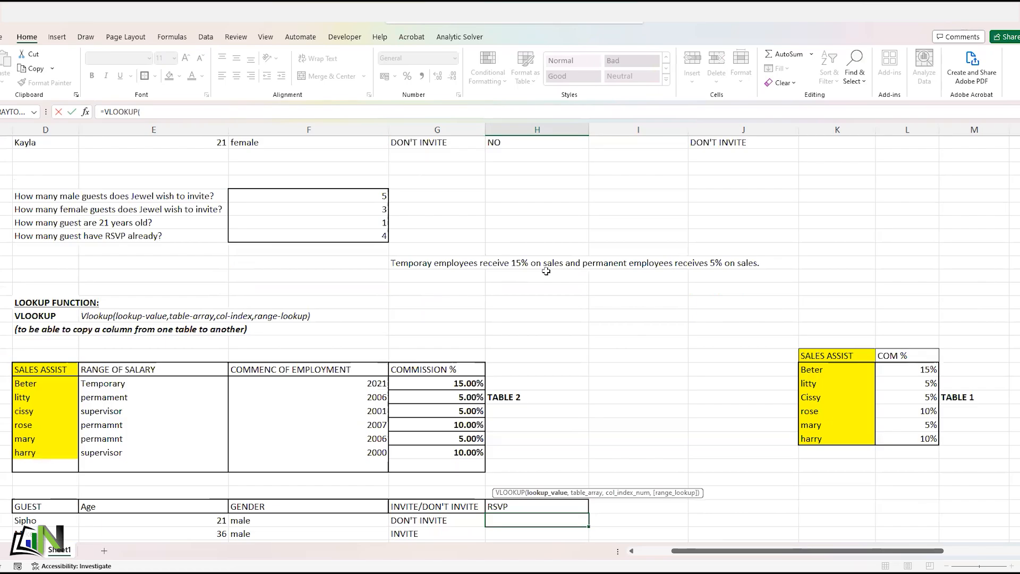
{"action": "scroll", "coordinate": [549, 271], "scroll_direction": "down", "scroll_amount": 6}
{"action": "left_click", "coordinate": [45, 282]}
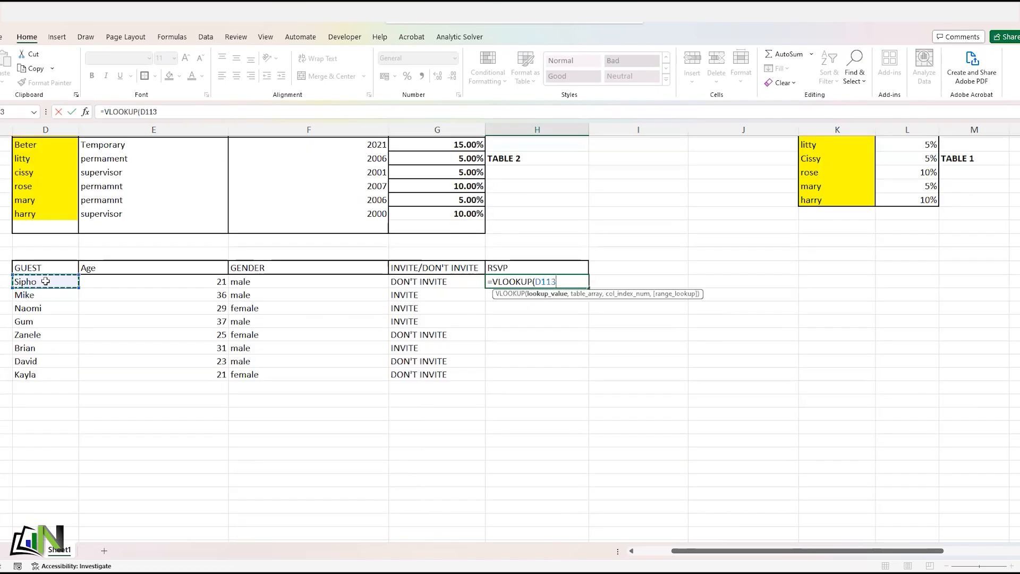
{"action": "type", "text": ","}
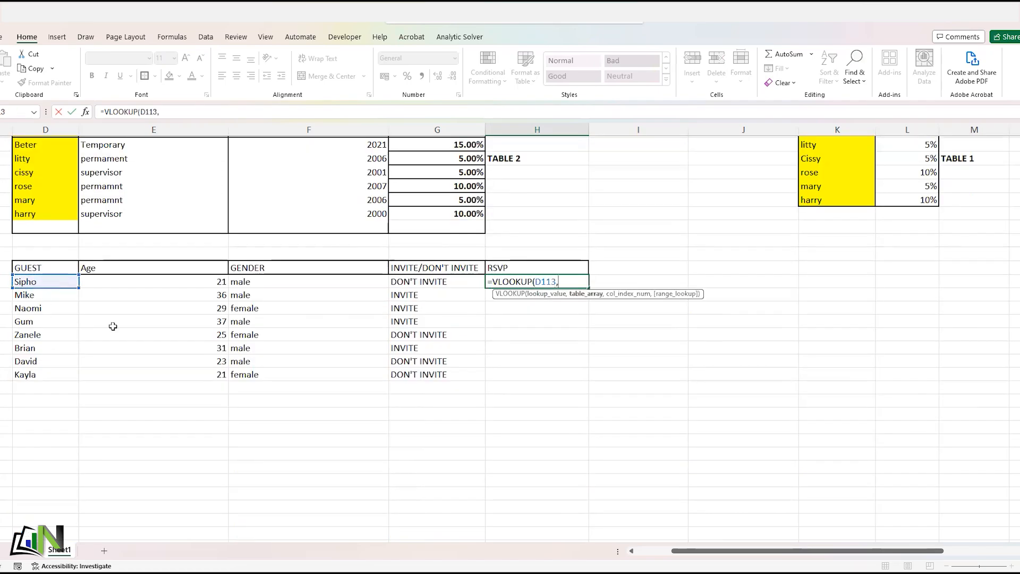
Step: Set the formula's table array to D78:H85, the guest rows of the wedding anniversary list
{"action": "scroll", "coordinate": [207, 368], "scroll_direction": "up", "scroll_amount": 2}
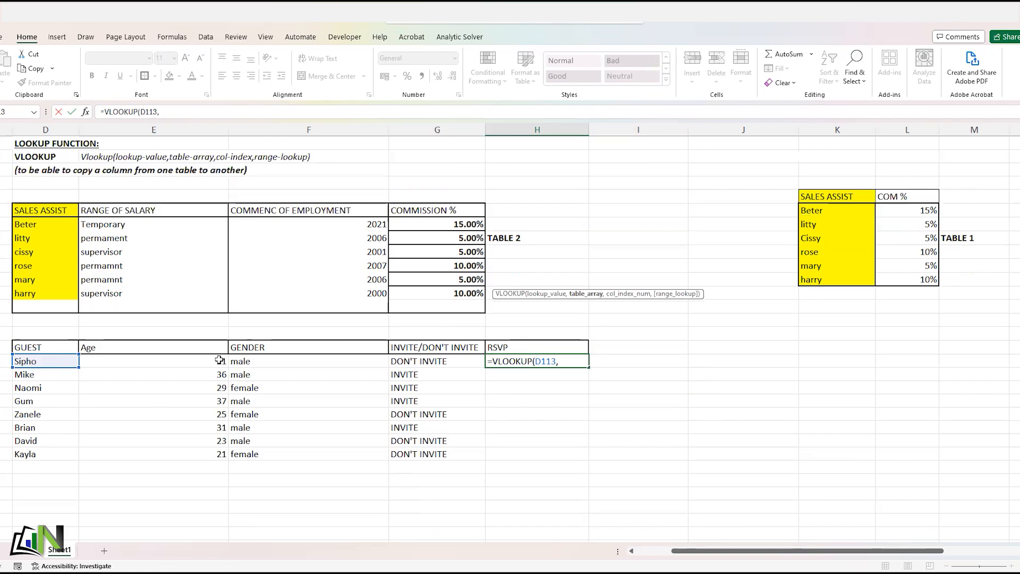
{"action": "scroll", "coordinate": [219, 361], "scroll_direction": "up", "scroll_amount": 9}
{"action": "left_click", "coordinate": [28, 249]}
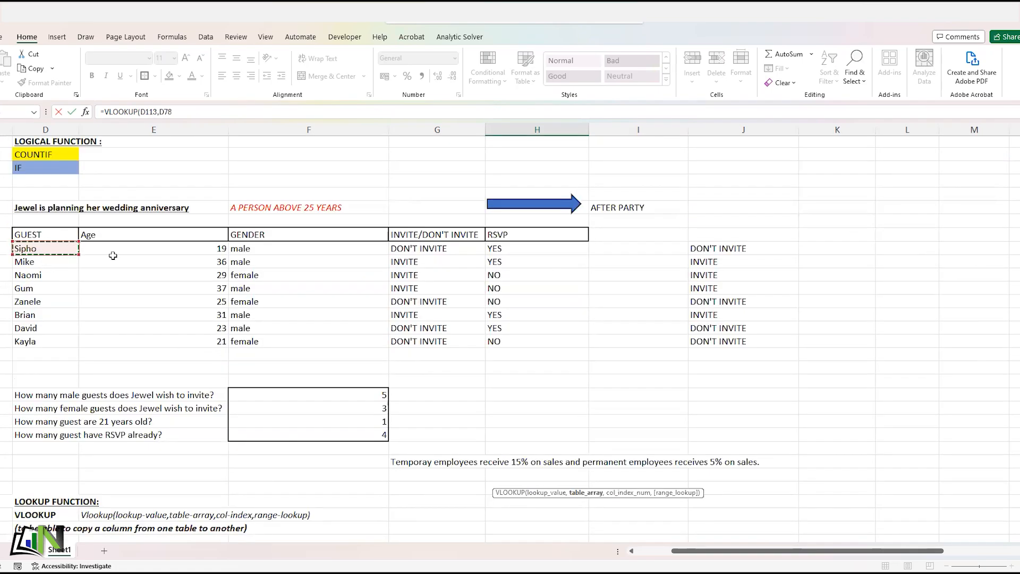
{"action": "left_click", "coordinate": [531, 340], "text": "shift"}
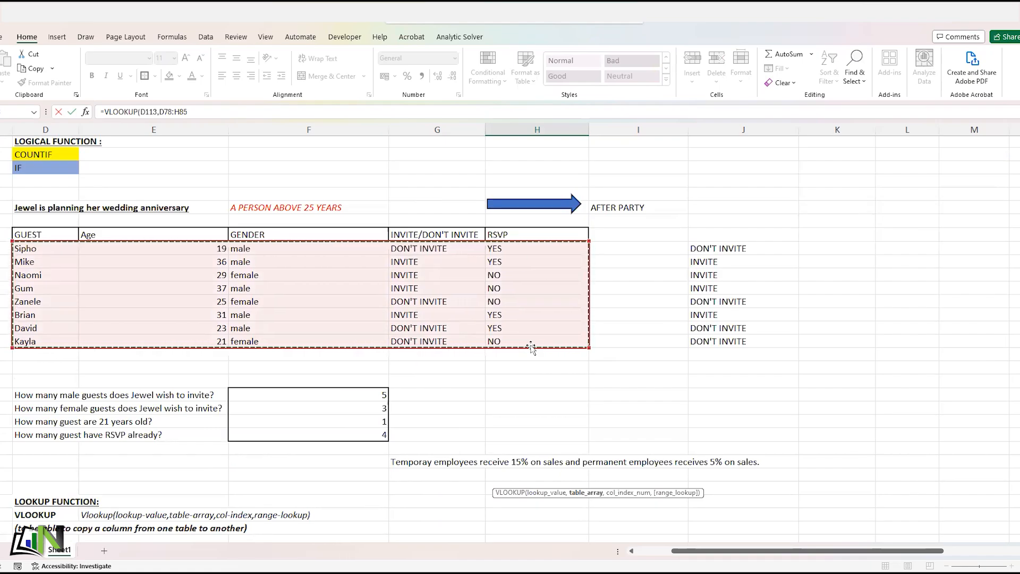
Step: Make the table array reference in the RSVP formula absolute as $D$78:$H$85
{"action": "scroll", "coordinate": [584, 372], "scroll_direction": "down", "scroll_amount": 3}
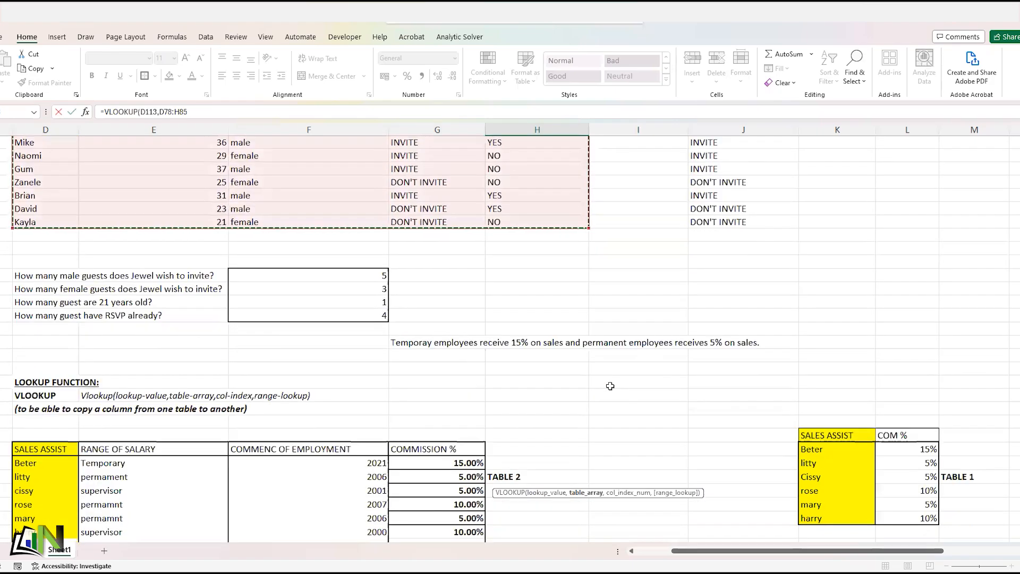
{"action": "scroll", "coordinate": [609, 386], "scroll_direction": "down", "scroll_amount": 5}
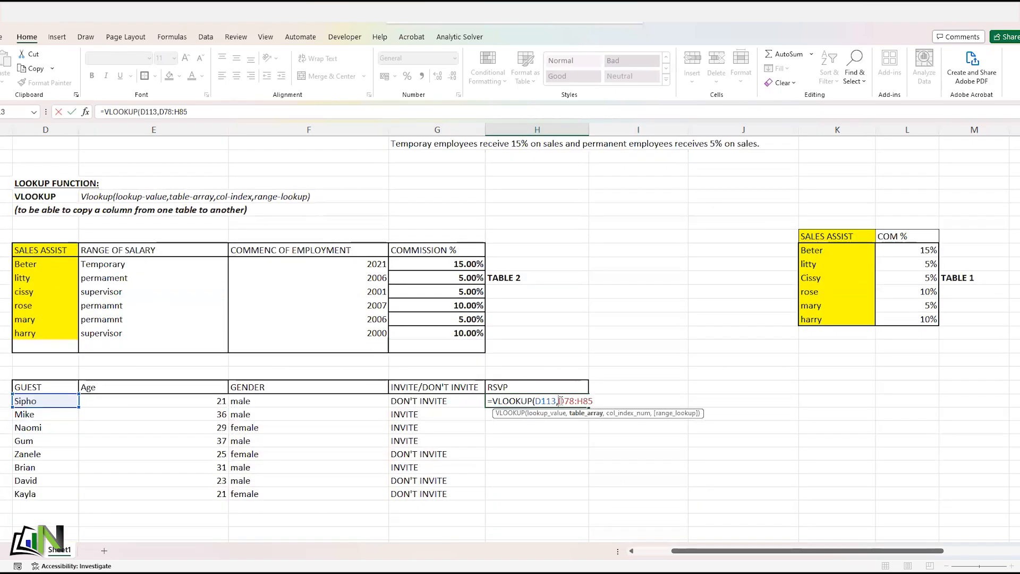
{"action": "type", "text": "$"}
{"action": "left_click", "coordinate": [569, 400]}
{"action": "type", "text": "$"}
{"action": "left_click", "coordinate": [590, 401]}
{"action": "type", "text": "$"}
{"action": "left_click", "coordinate": [599, 401]}
{"action": "type", "text": "$85"}
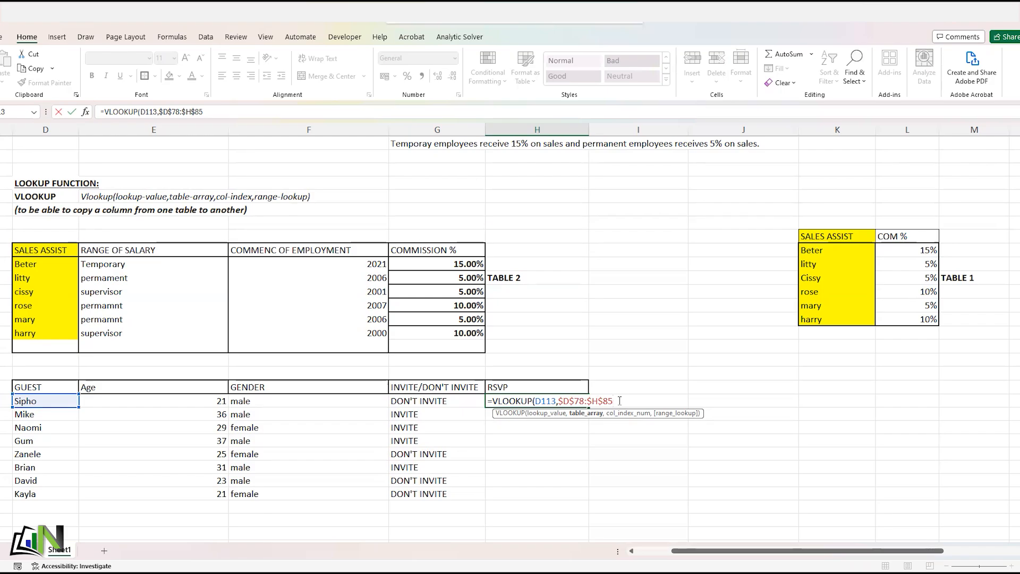
Step: Complete the RSVP lookup with column index 5 and FALSE for an exact match, and enter the formula
{"action": "type", "text": ","}
{"action": "scroll", "coordinate": [638, 395], "scroll_direction": "up", "scroll_amount": 3}
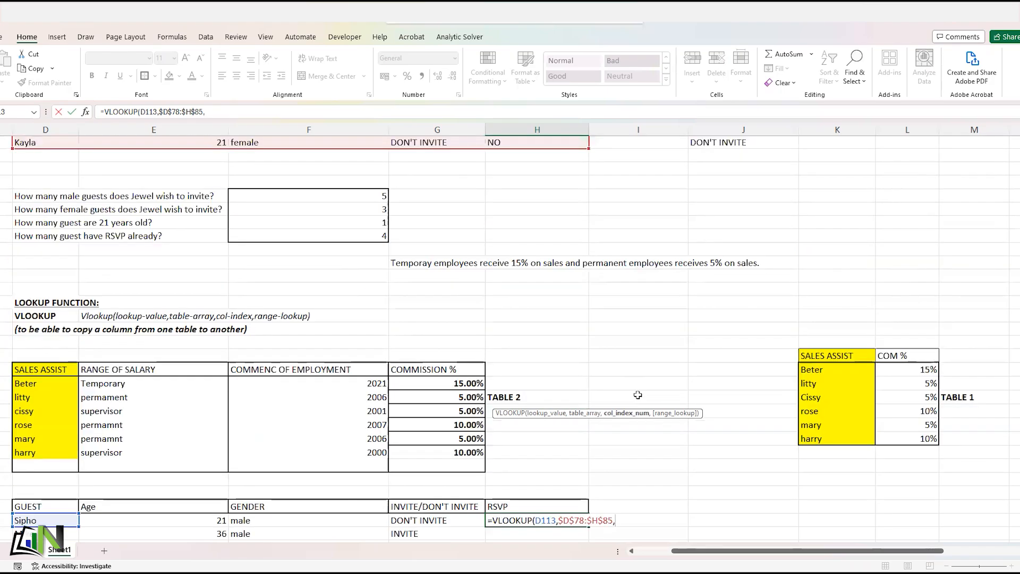
{"action": "scroll", "coordinate": [637, 395], "scroll_direction": "up", "scroll_amount": 3}
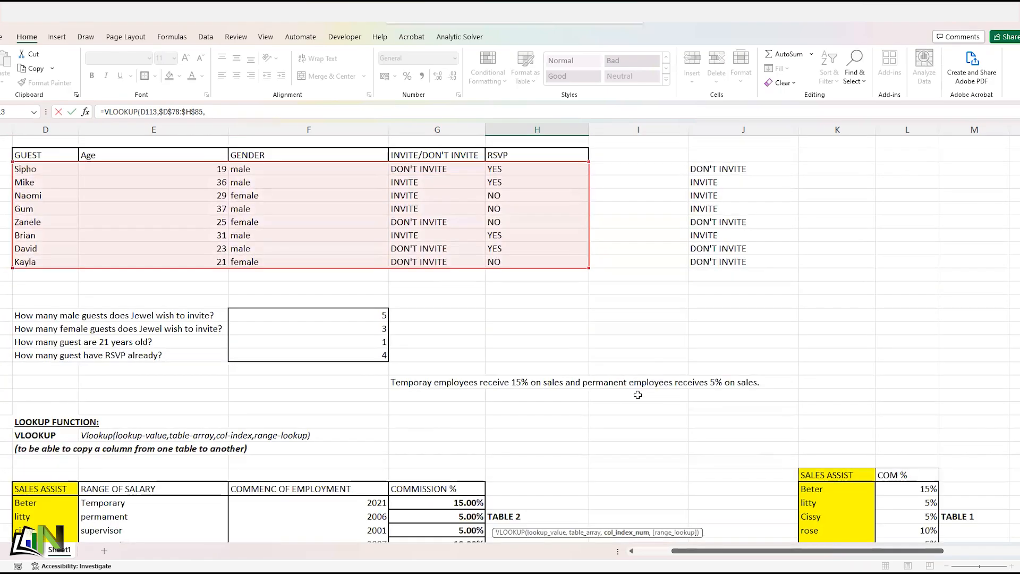
{"action": "scroll", "coordinate": [655, 373], "scroll_direction": "down", "scroll_amount": 4}
{"action": "scroll", "coordinate": [655, 372], "scroll_direction": "down", "scroll_amount": 3}
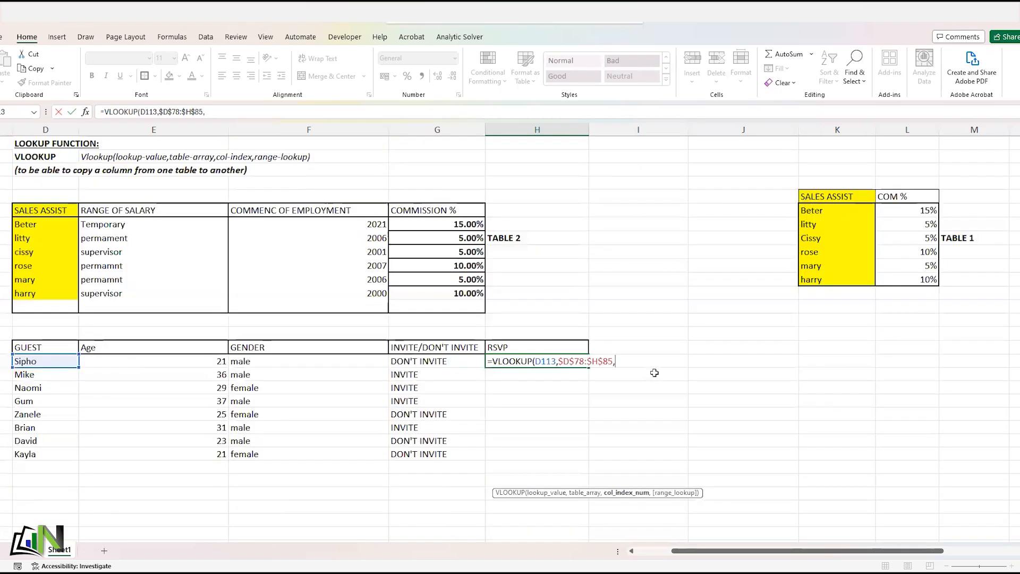
{"action": "type", "text": "5"}
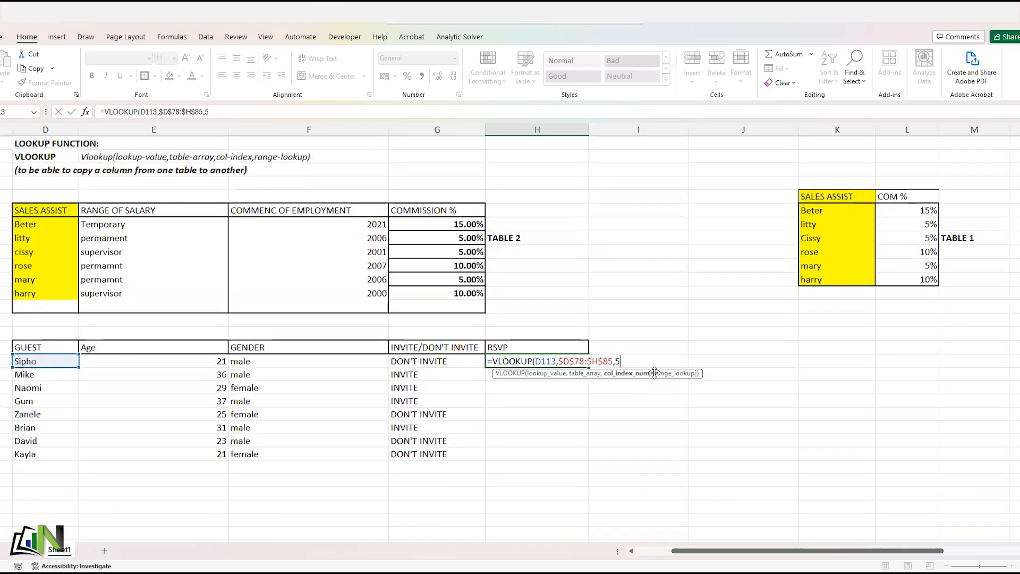
{"action": "type", "text": ","}
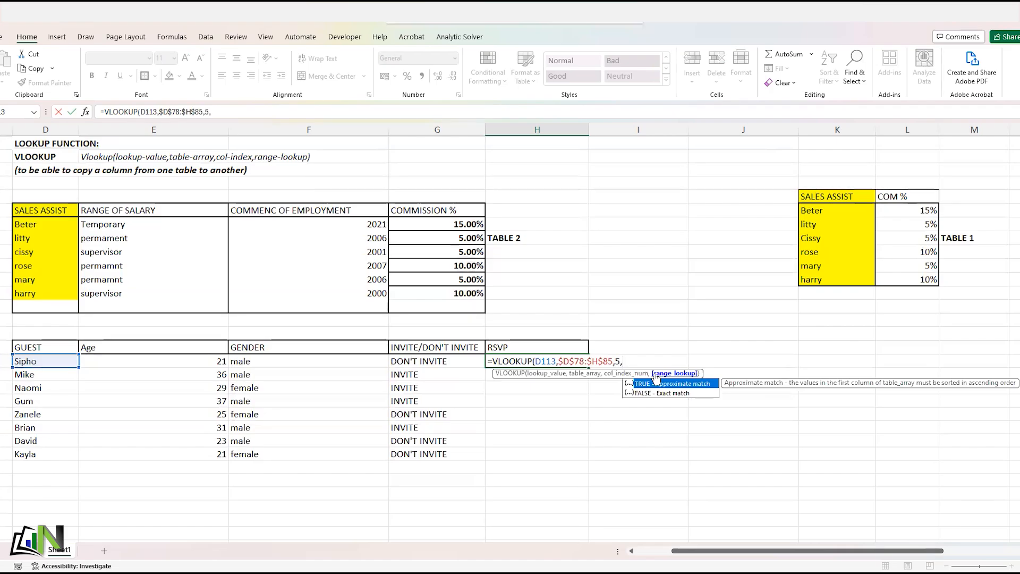
{"action": "type", "text": "FALSE"}
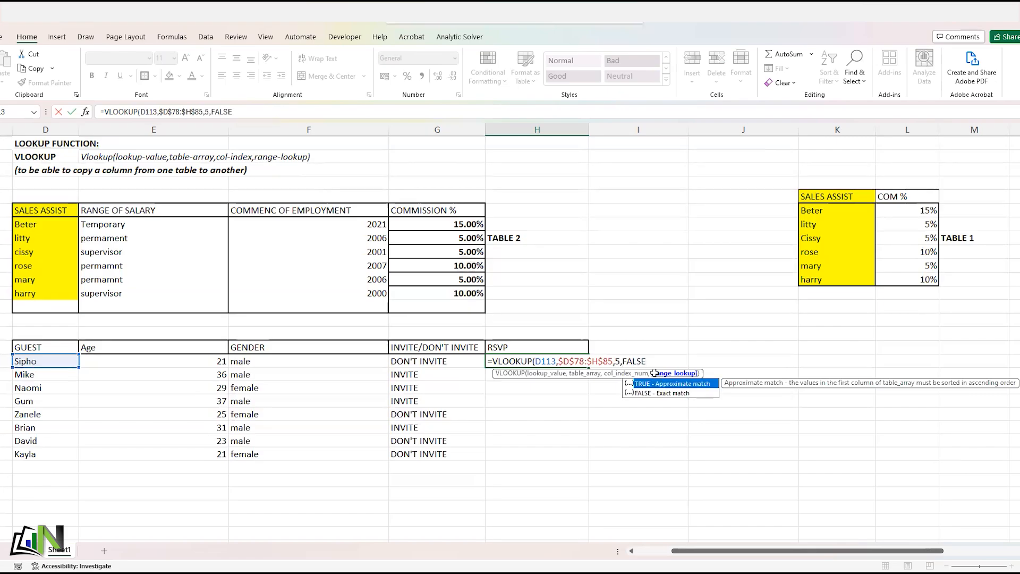
{"action": "type", "text": ")"}
{"action": "key", "text": "Return"}
Step: Fill the RSVP lookup formula down to the last guest in the lower table
{"action": "left_click", "coordinate": [522, 360]}
{"action": "left_click_drag", "start_coordinate": [591, 369], "coordinate": [591, 456]}
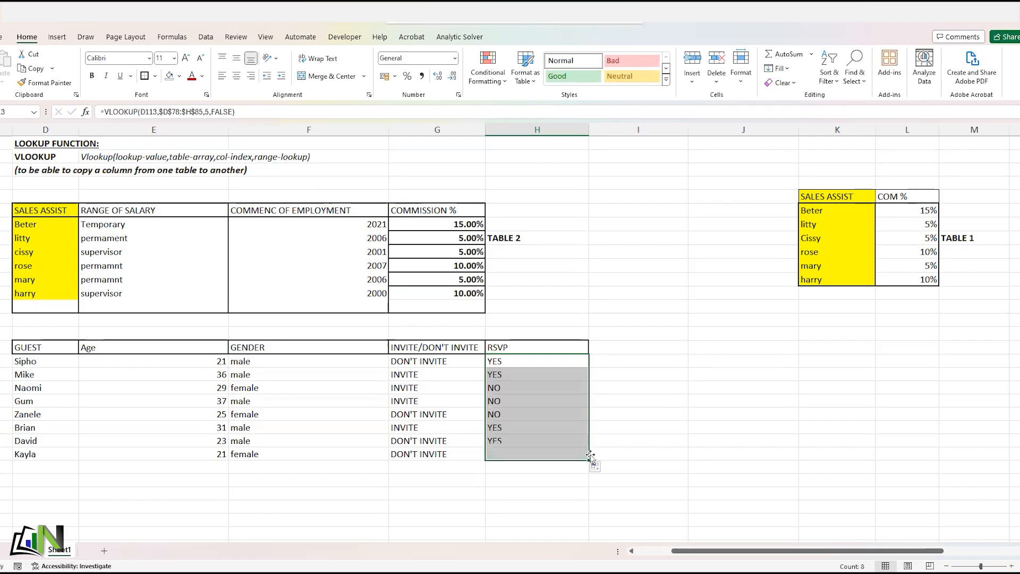
{"action": "left_click", "coordinate": [662, 443]}
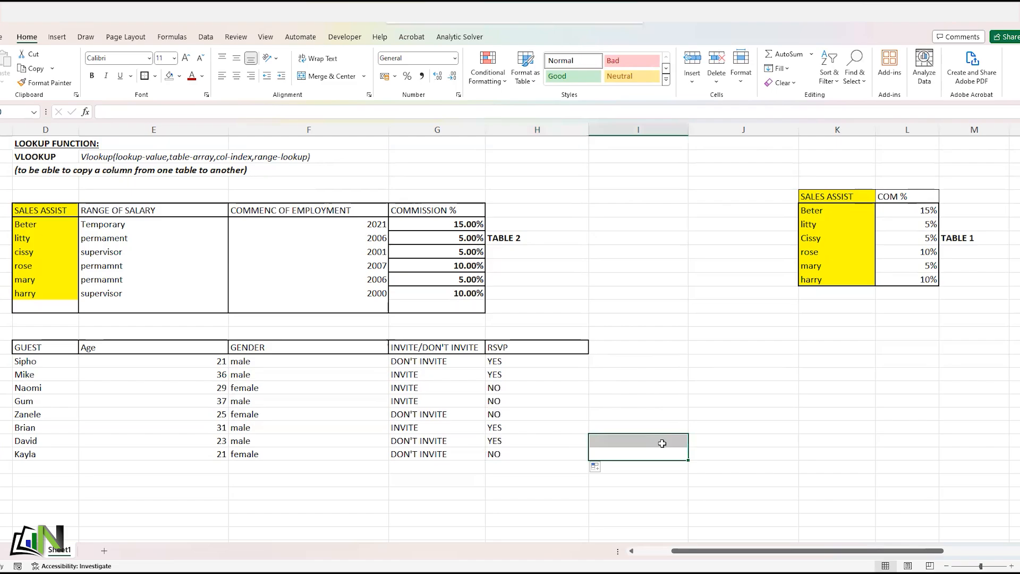